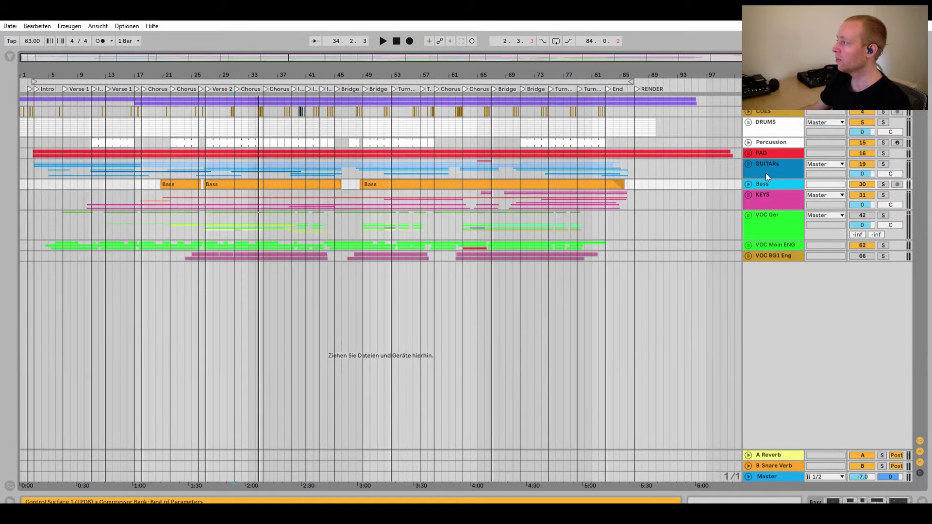
Unfold the VOC Main ENG group so its individual vocal tracks show in the arrangement
left_click(780, 214)
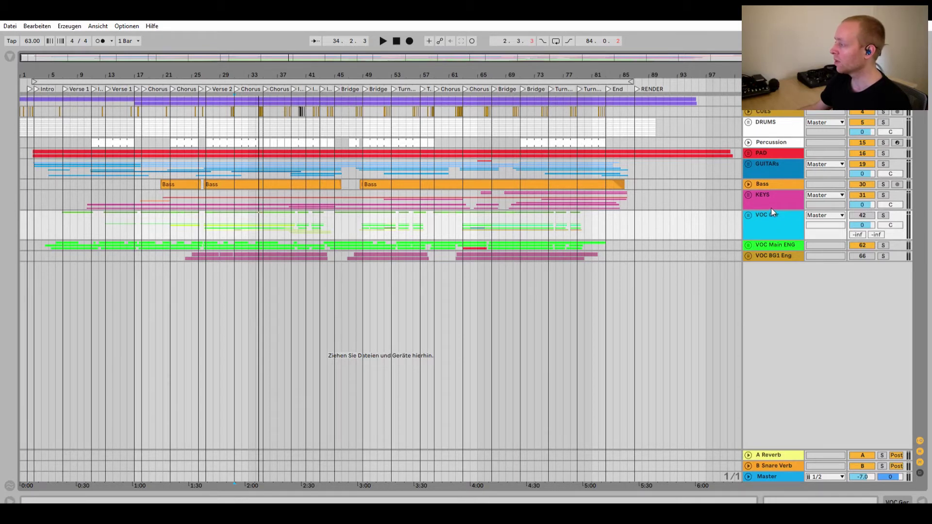
left_click(776, 253)
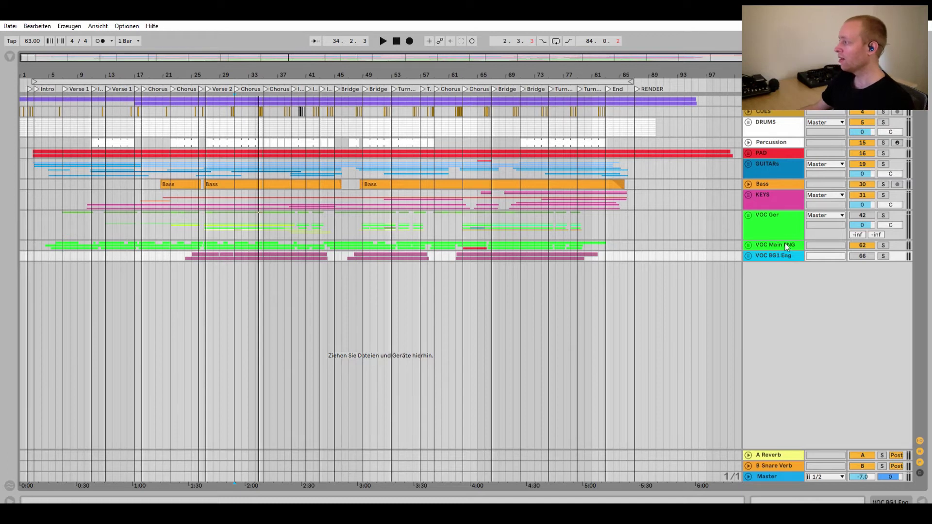
key("Up")
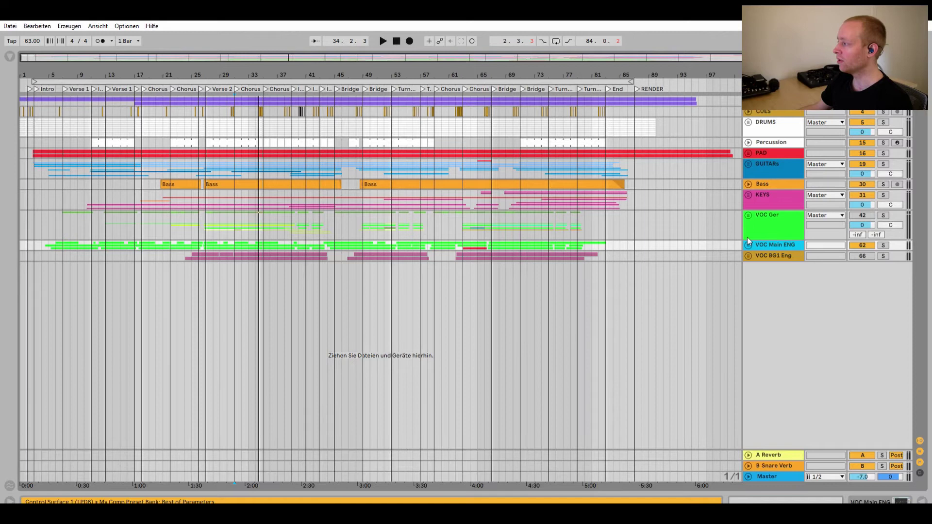
key("Right")
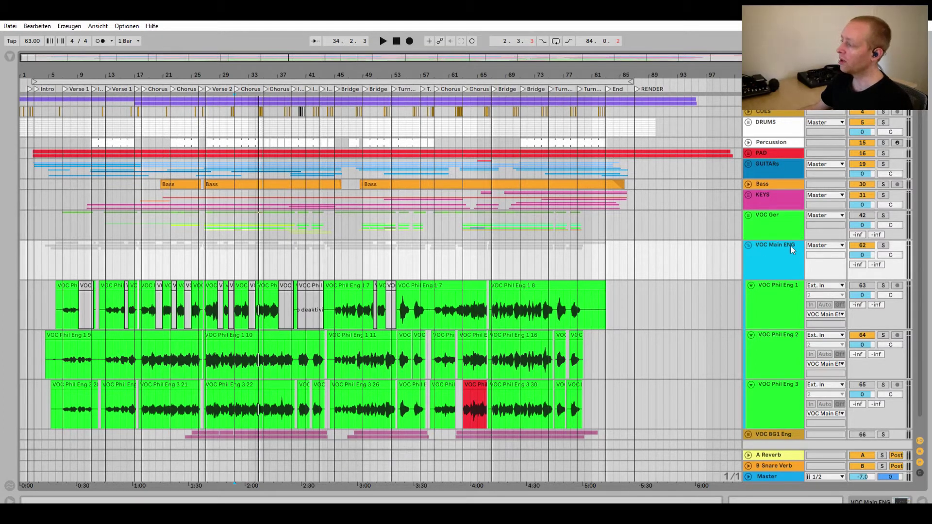
Examine the three vocal tracks inside VOC Main ENG, the group track itself and the red clip on the third track
left_click(783, 300)
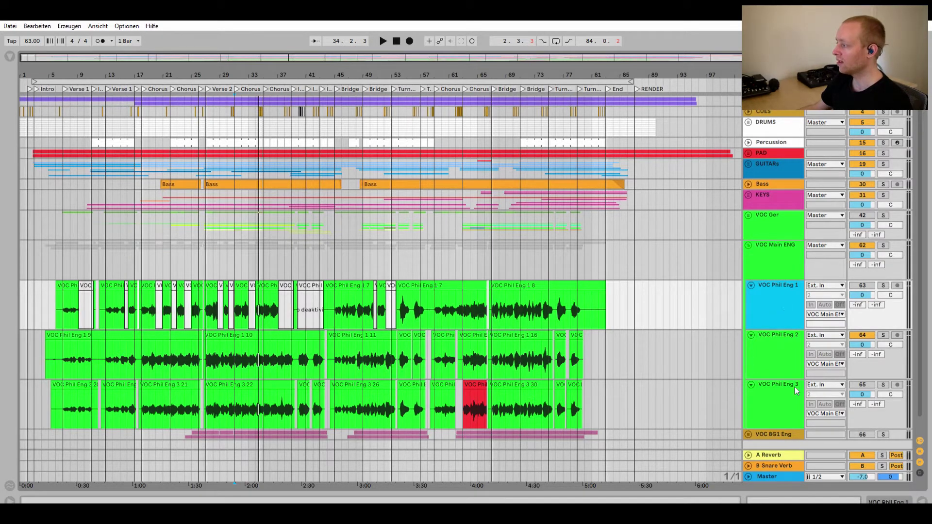
left_click(779, 386, "shift")
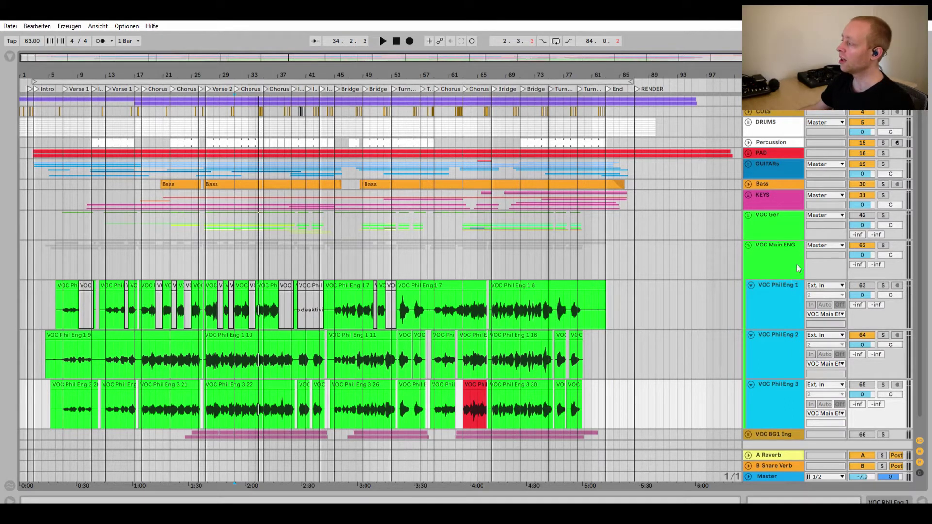
left_click(786, 244)
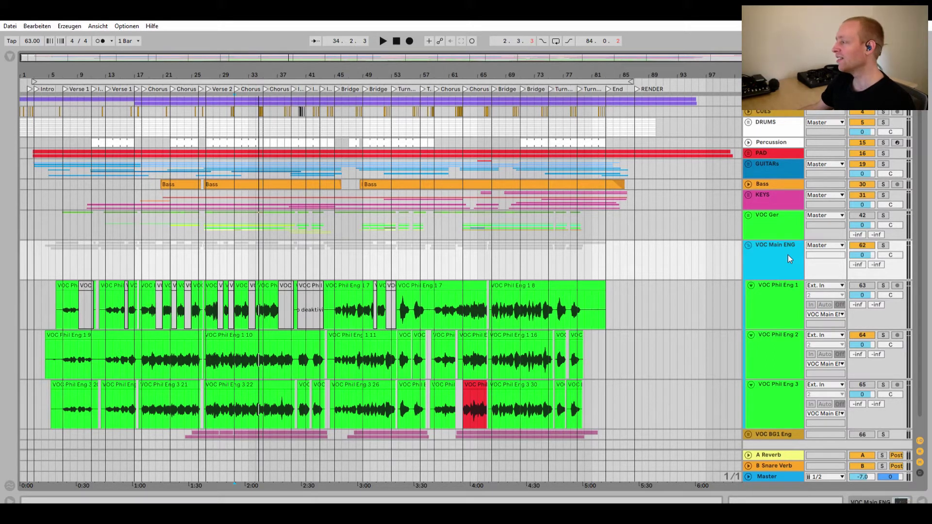
left_click(772, 394)
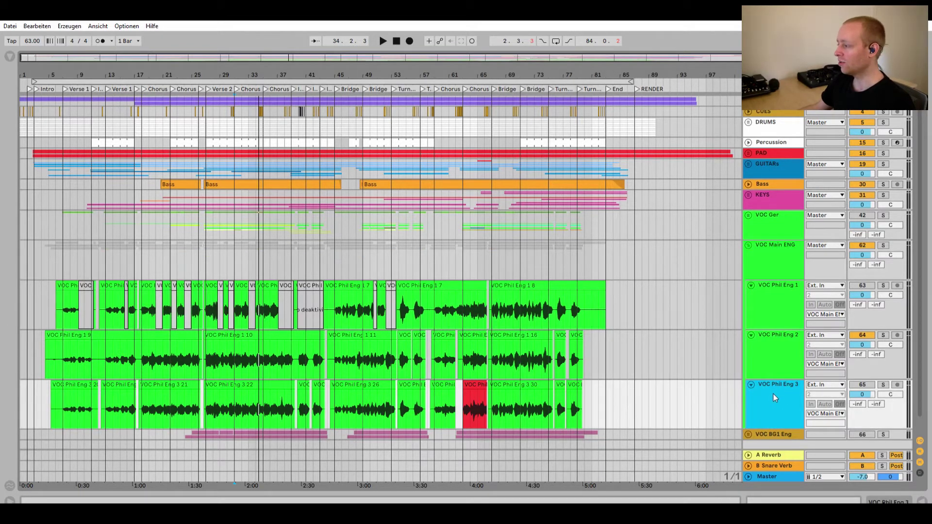
left_click(784, 293, "shift")
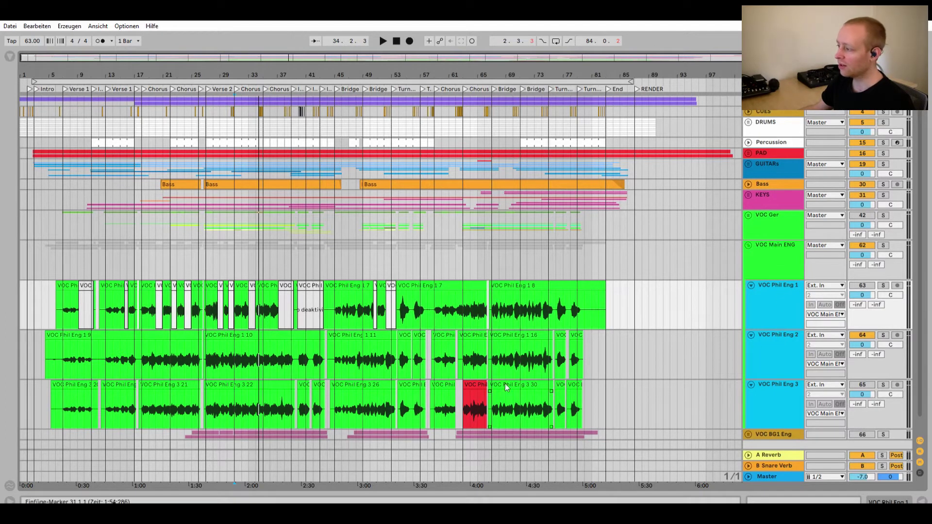
left_click(476, 381)
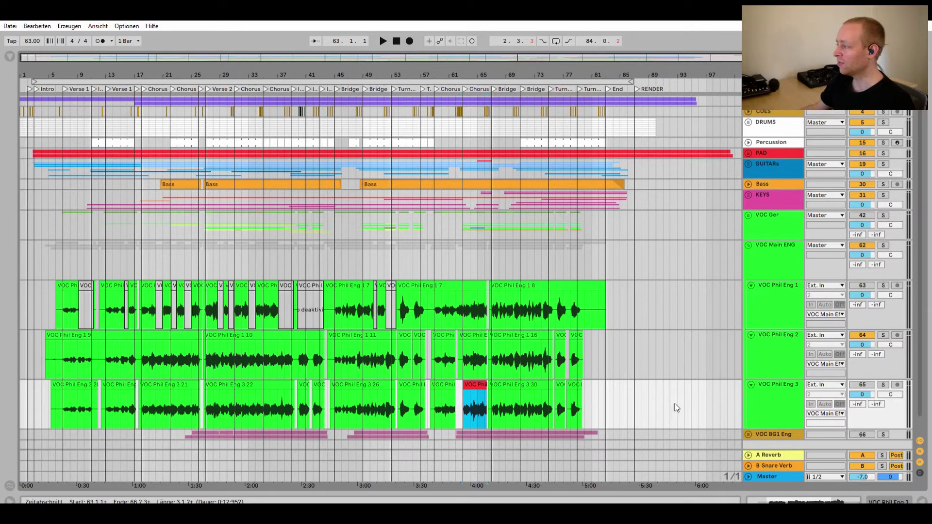
left_click(773, 256)
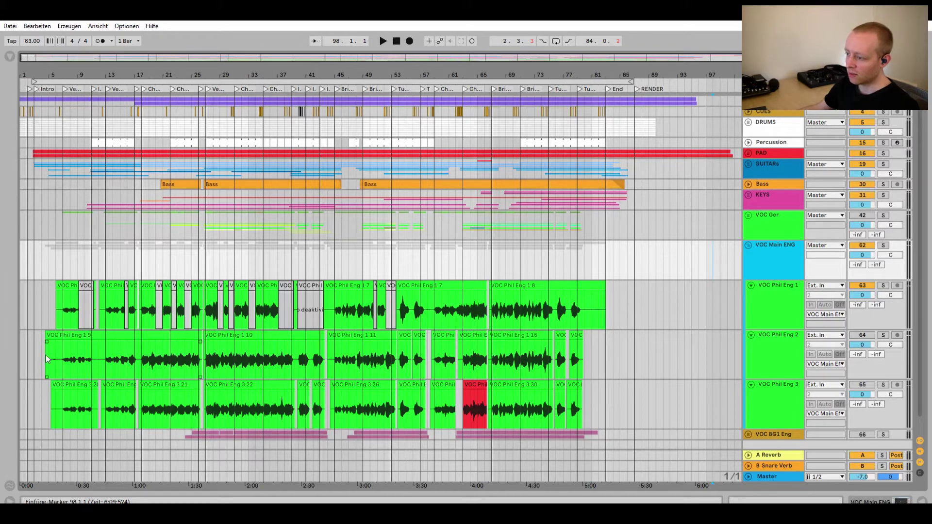
Inspect the gain setting of the last clip on the first English vocal track and close the clip details
double_click(563, 284)
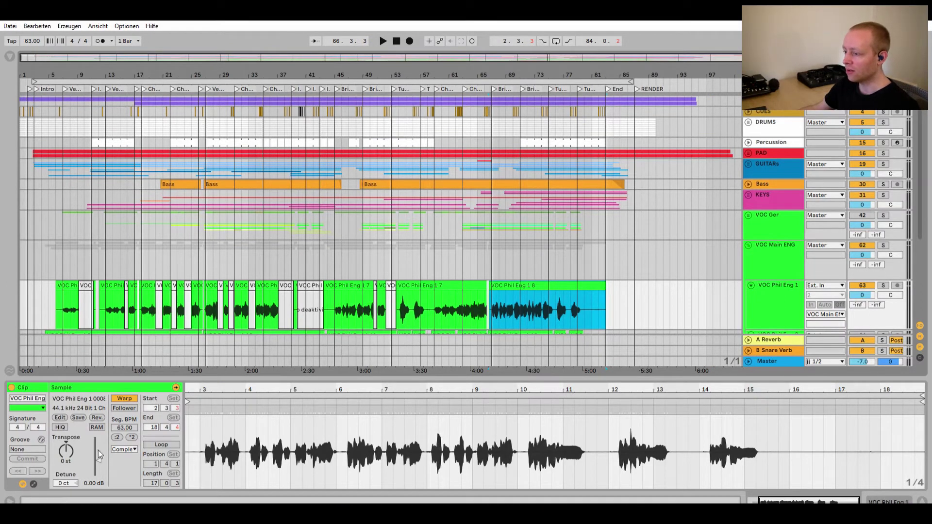
left_click_drag(100, 451, 100, 447)
key("ctrl+alt+l")
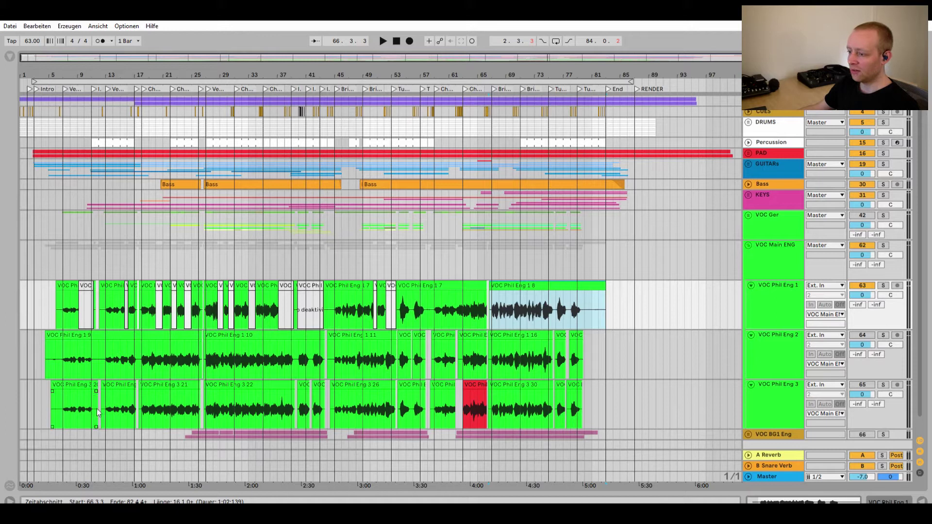
left_click(559, 251)
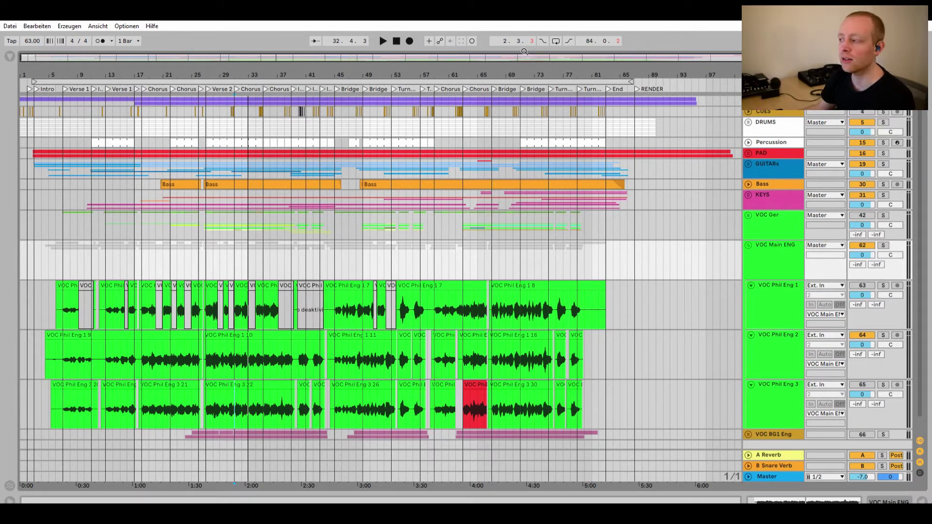
Listen to the mix from the Chorus after Verse 2 and from the Bridge marker at bar 49
left_click(236, 79)
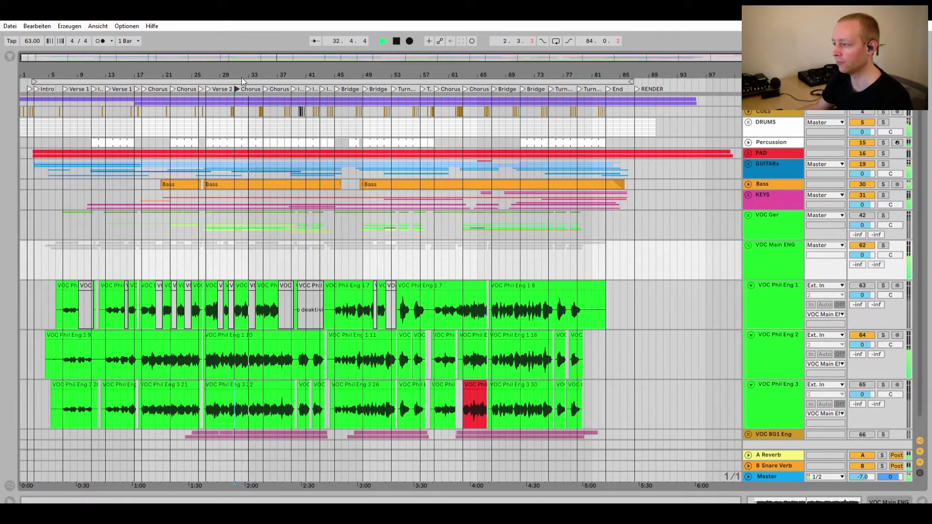
key("space")
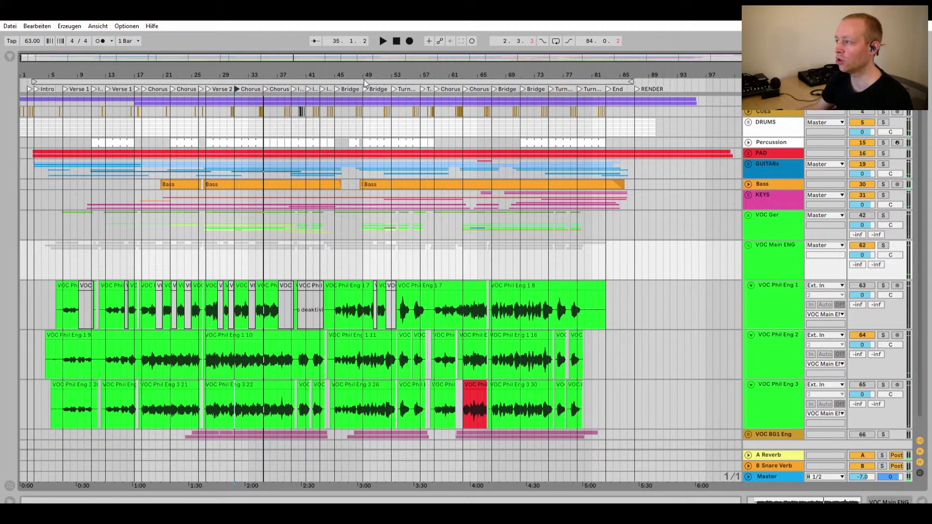
left_click(366, 83)
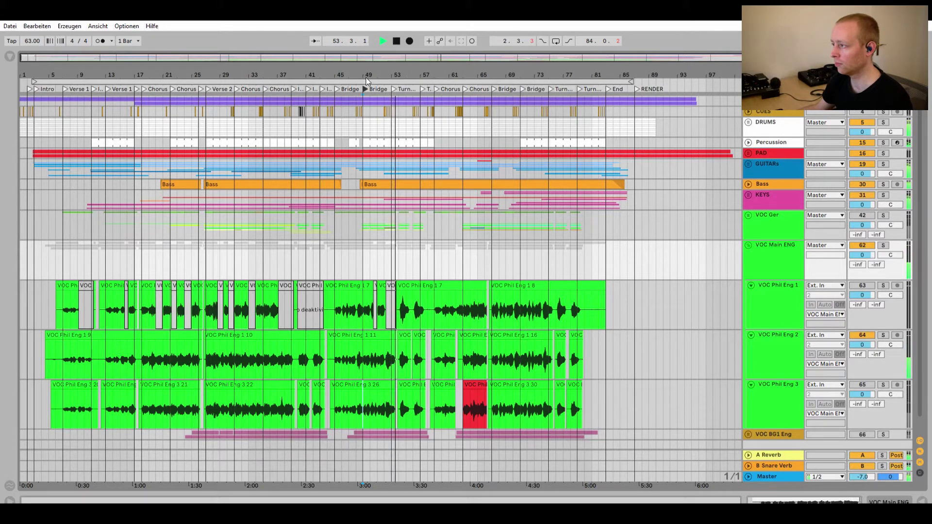
key("space")
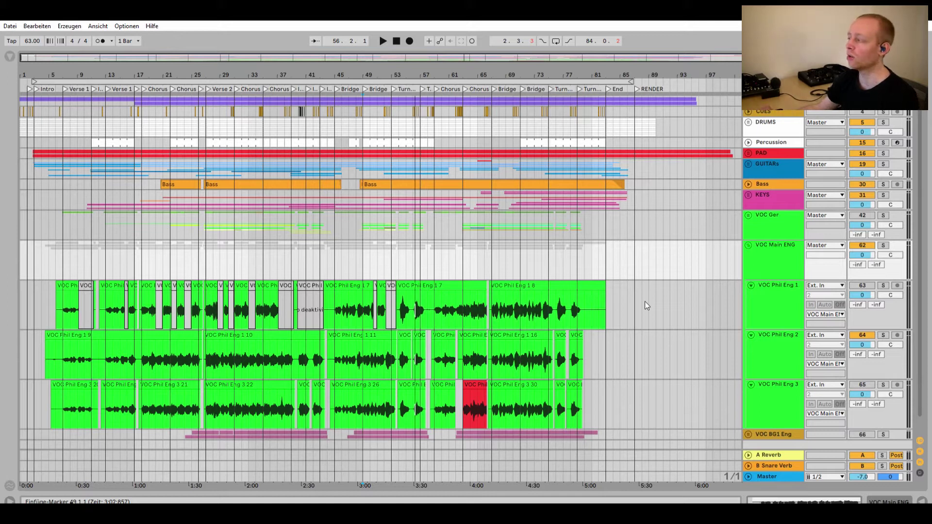
Load the My Comp Preset compressor onto the VOC Main ENG group and hide the browser
left_click(9, 57)
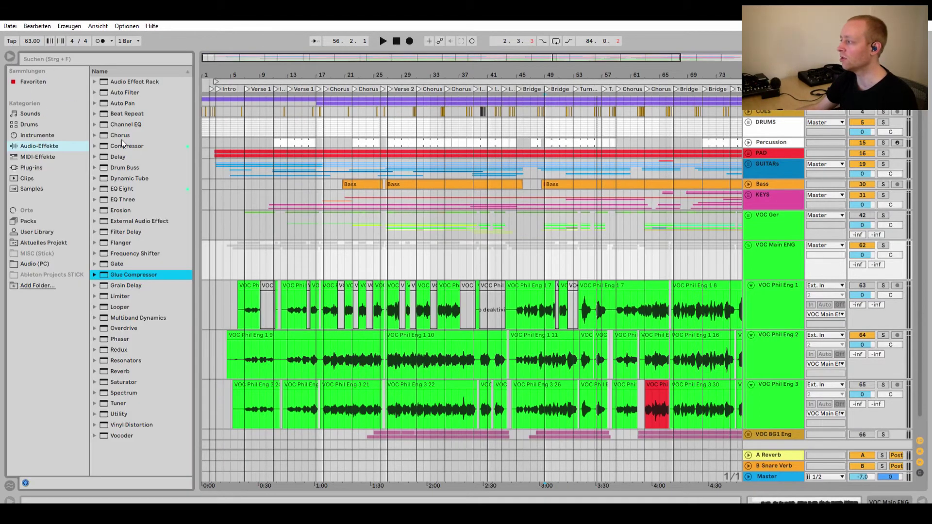
left_click(789, 246)
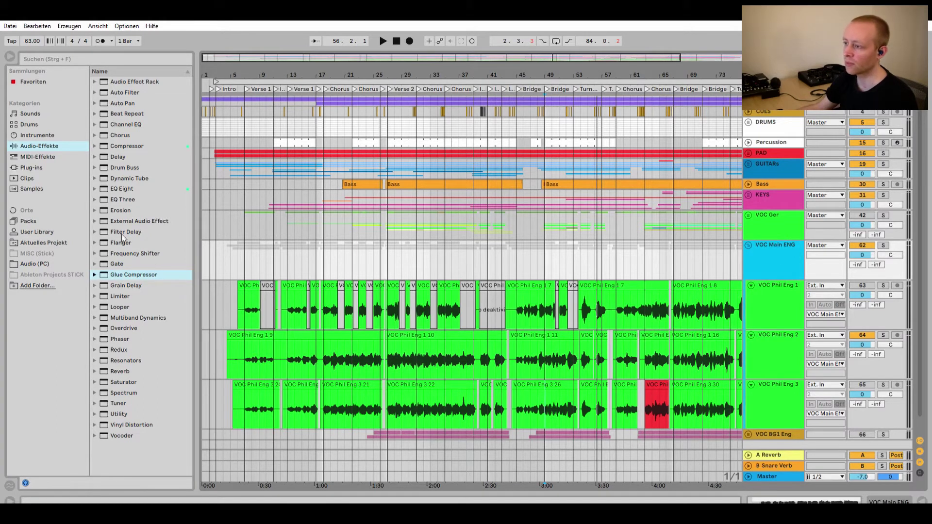
left_click(96, 140)
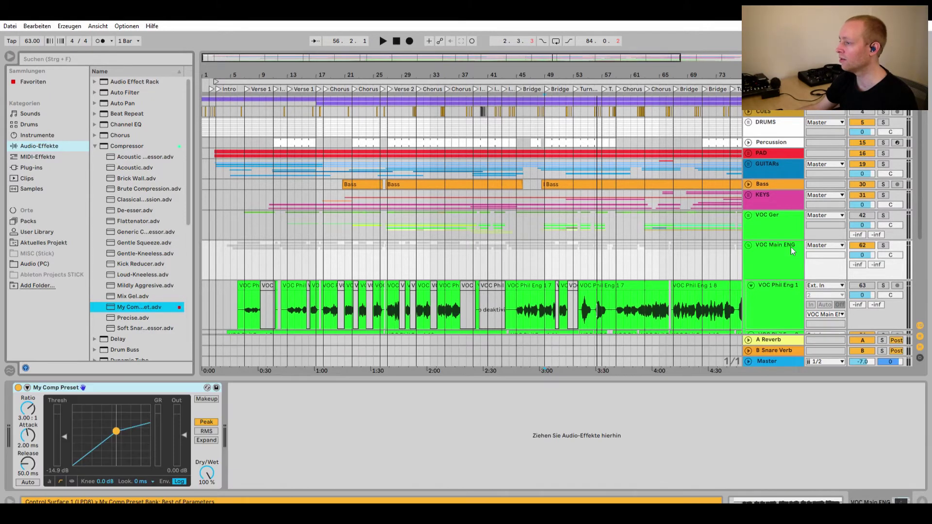
left_click(10, 53)
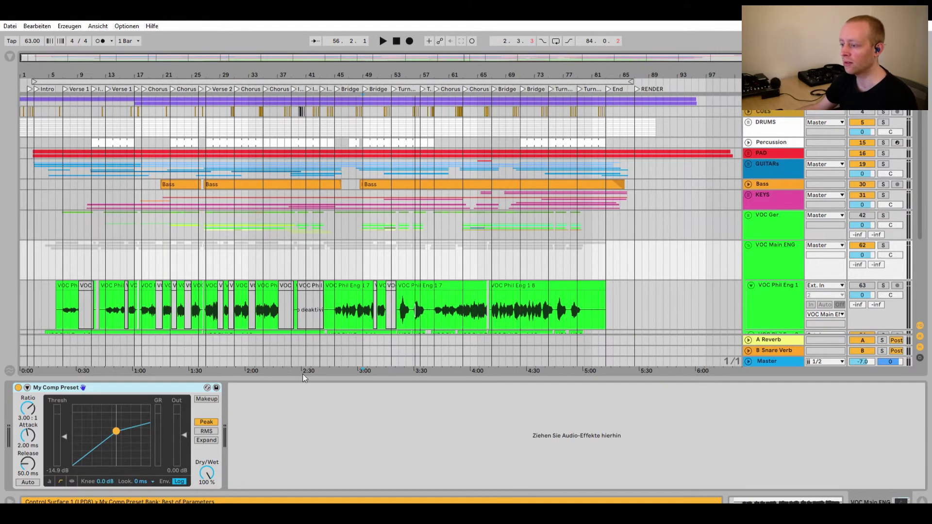
Lower the group compressor's threshold to -19.6 dB while auditioning the Chorus and Bridge, and hide the device view
left_click(252, 83)
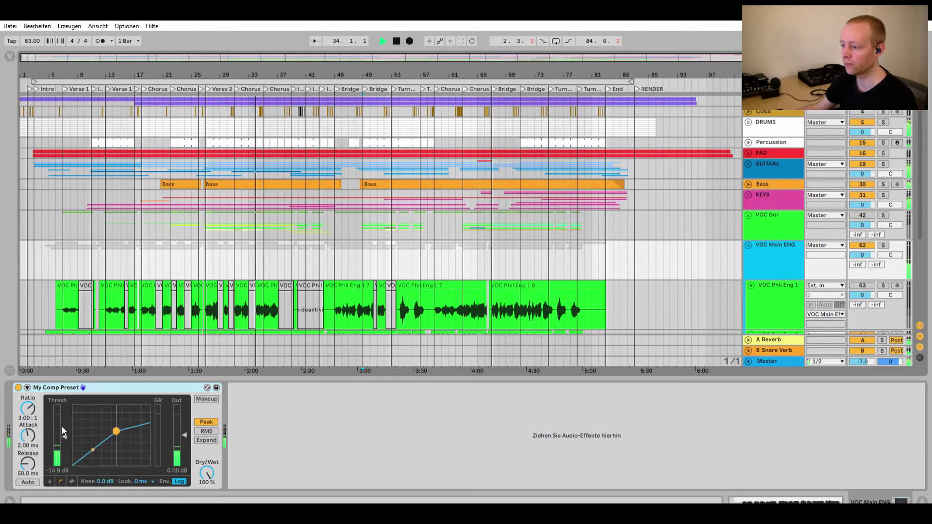
key("space")
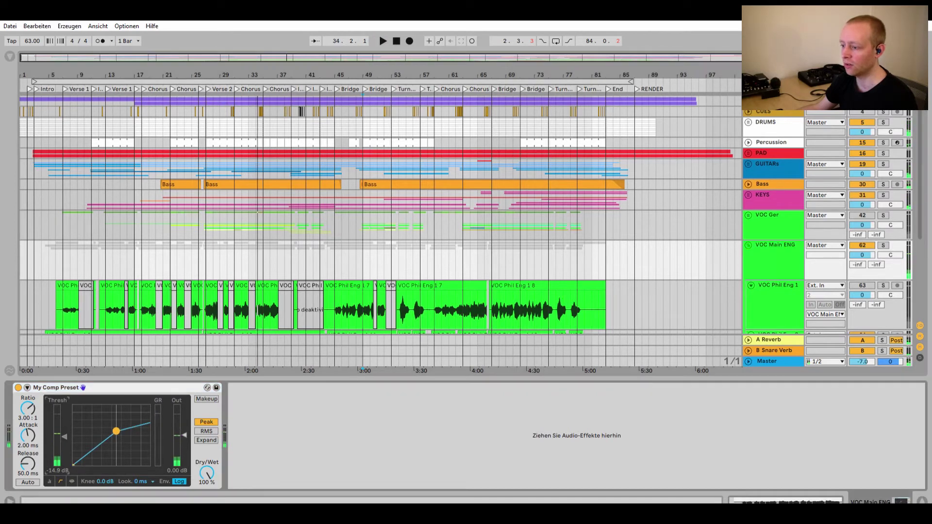
left_click_drag(64, 437, 65, 438)
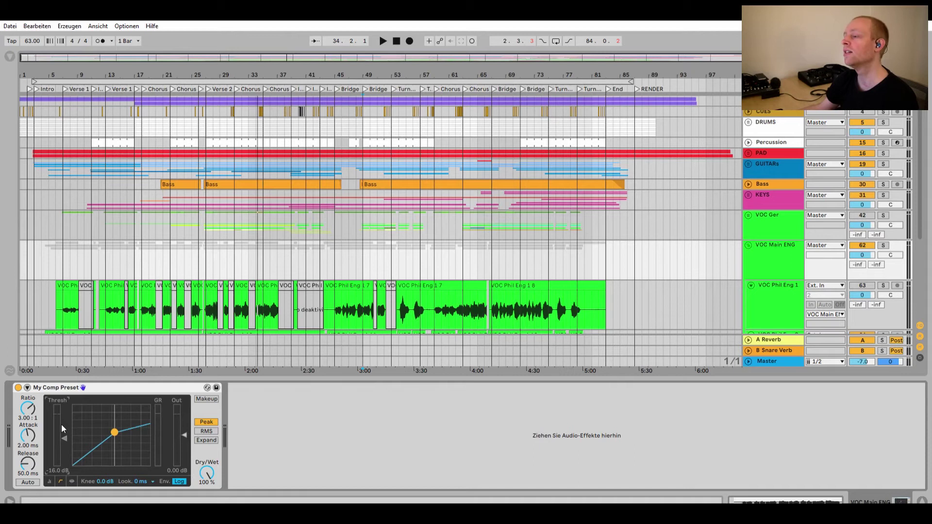
left_click_drag(64, 438, 60, 430)
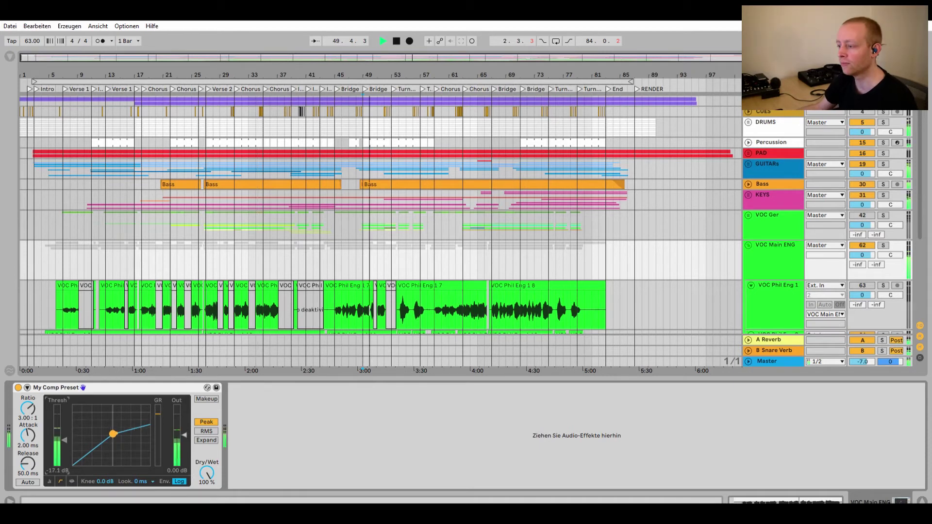
key("space")
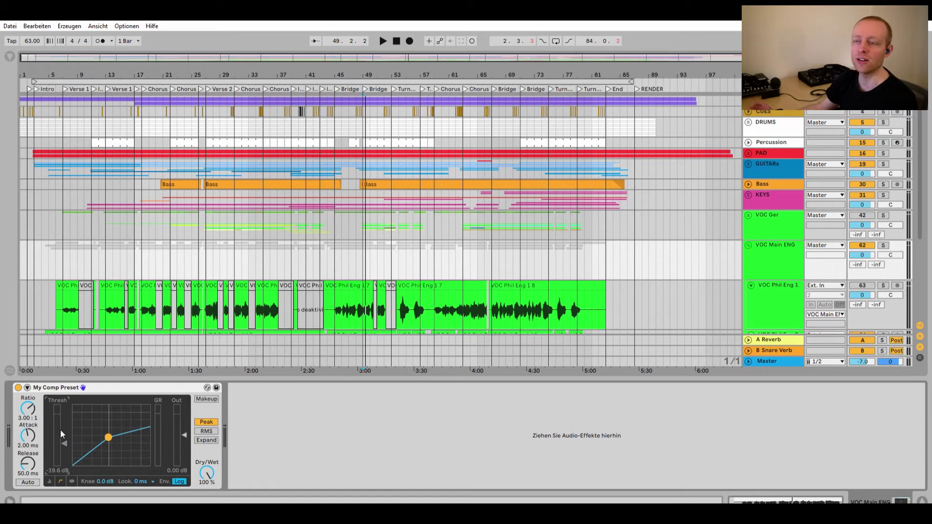
key("ctrl+alt+l")
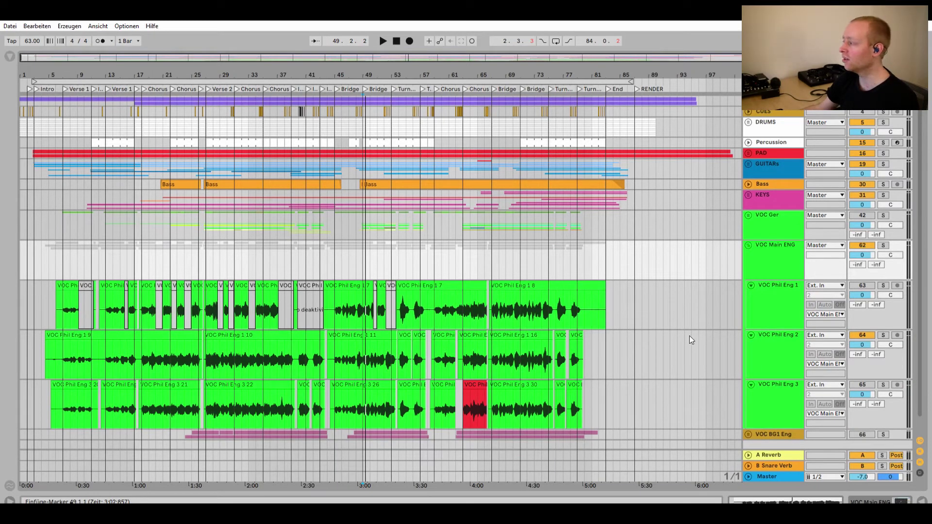
Examine the three English vocal tracks one by one, and the first track's clips from bar 6 to bar 54
left_click(781, 298)
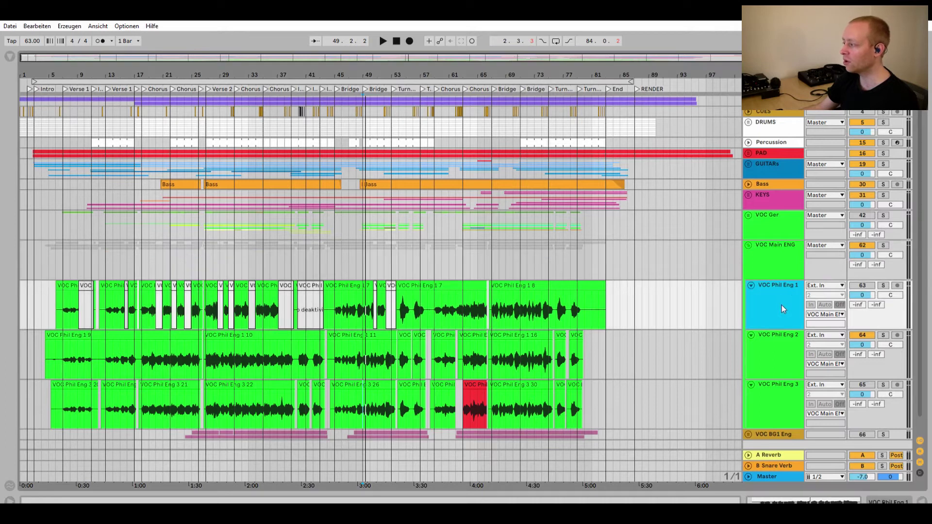
left_click(777, 342)
left_click(792, 397)
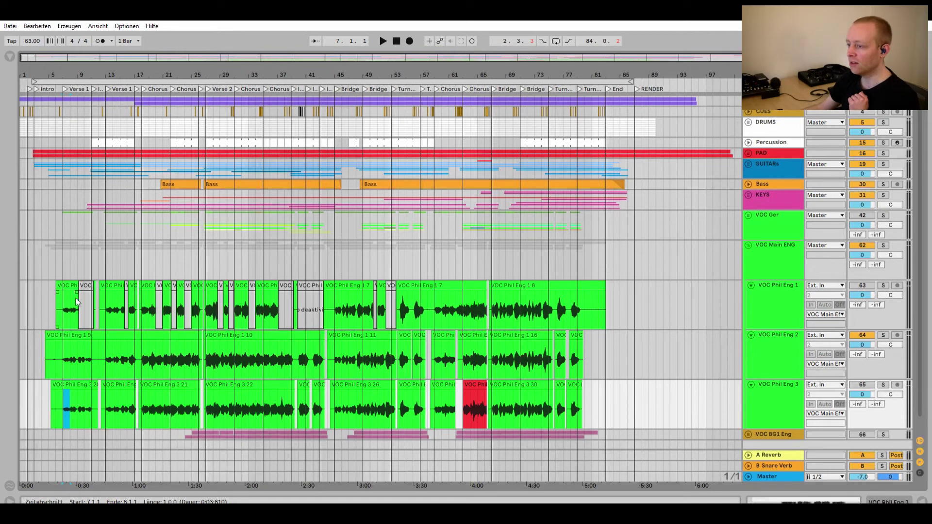
left_click_drag(55, 301, 397, 312)
left_click(648, 320)
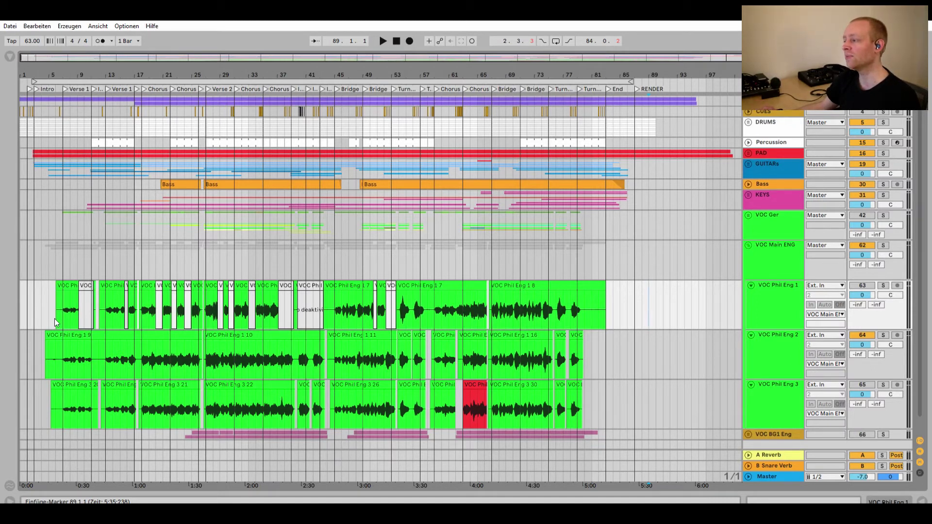
left_click_drag(54, 290, 402, 309)
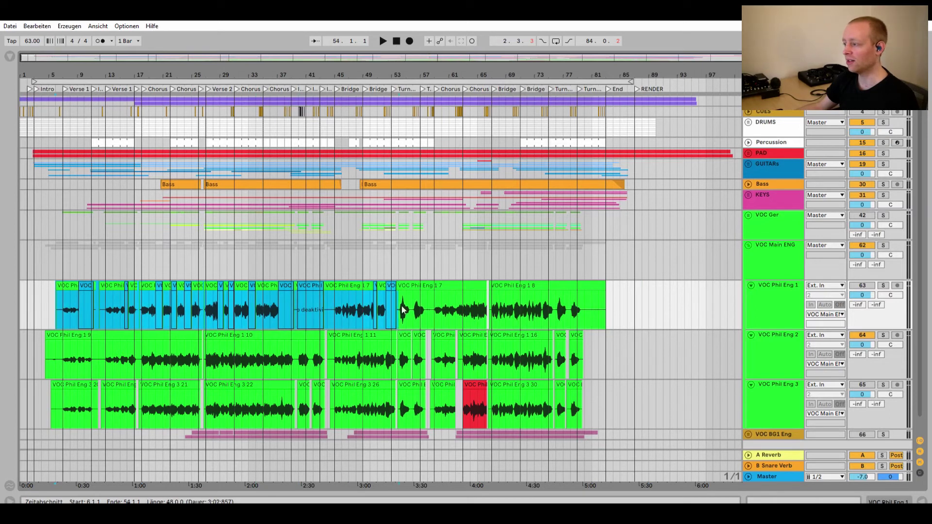
Select the first English vocal track's long clip starting at the TurnAround, and set the VOC Main ENG group volume to 2.2 dB
left_click_drag(398, 80, 398, 282)
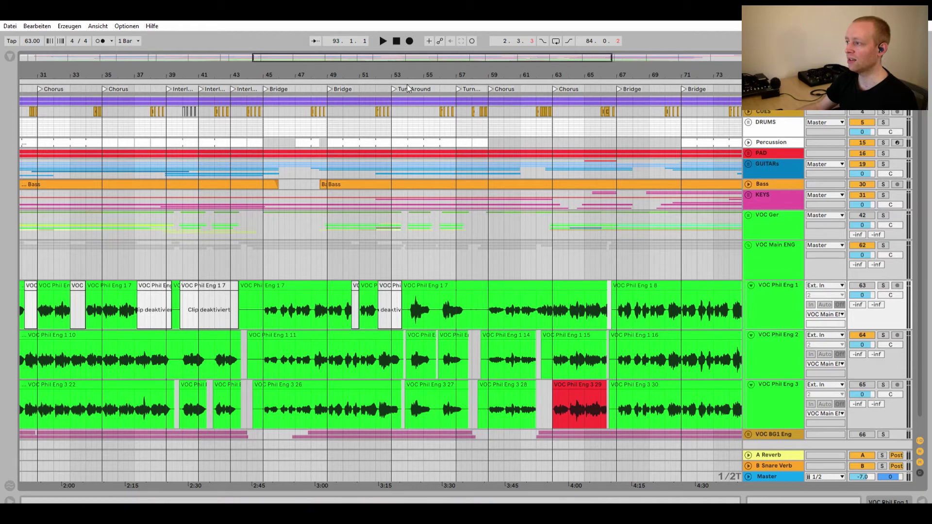
left_click(440, 286)
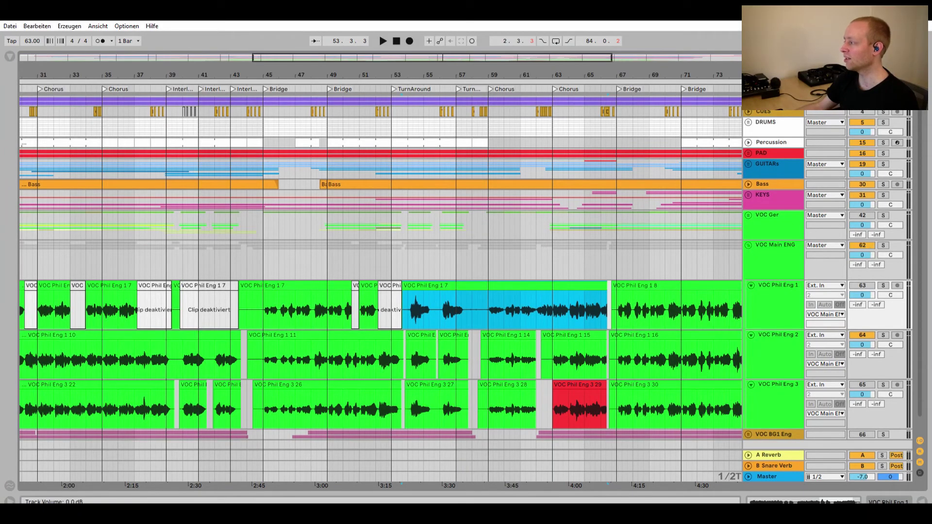
left_click(863, 255)
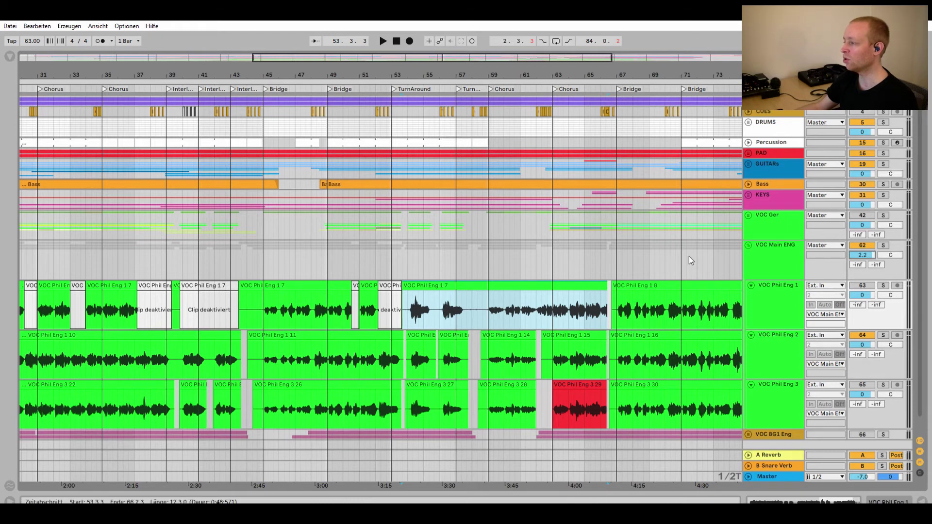
Move the playback start to the TurnAround, activate the first English vocal track and mute the second one
left_click(393, 79)
key("space")
left_click(869, 286)
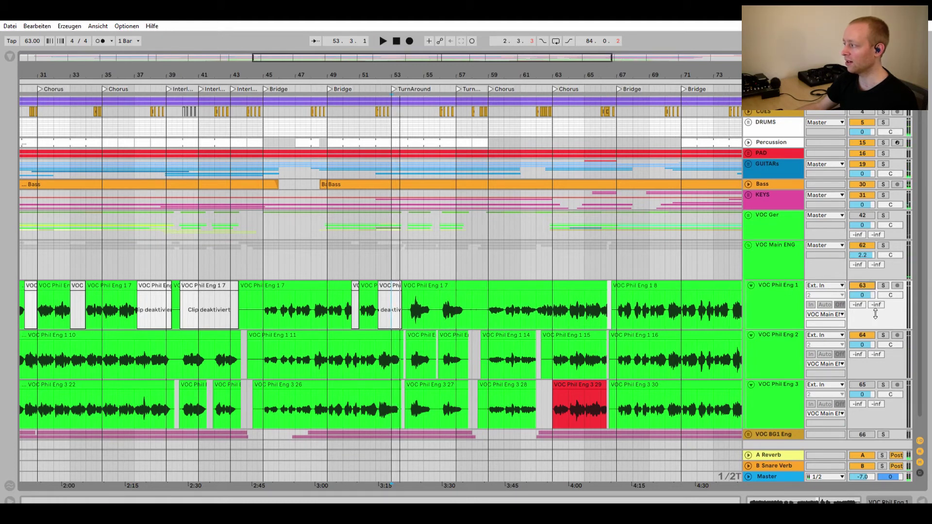
left_click(868, 335)
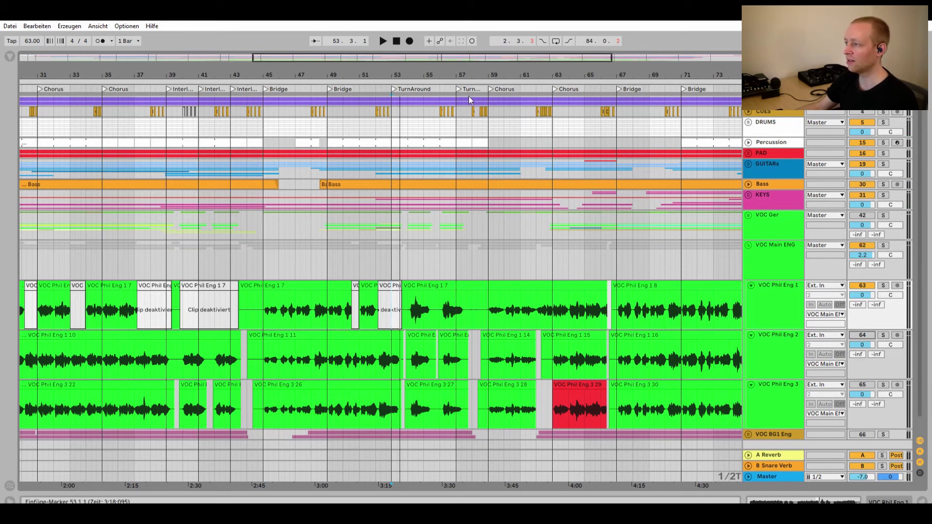
Play the song from the TurnAround and raise the VOC Main ENG group volume to 3.7 dB
left_click(394, 82)
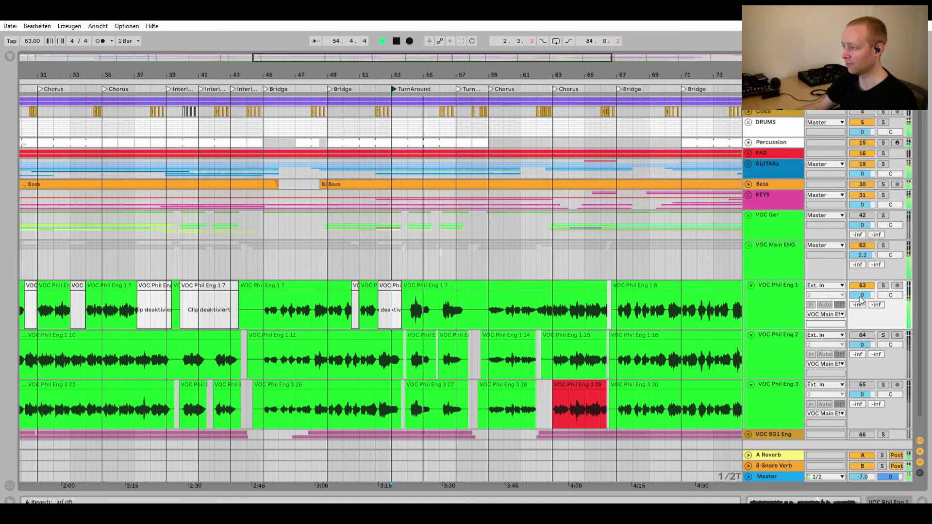
left_click_drag(862, 255, 872, 250)
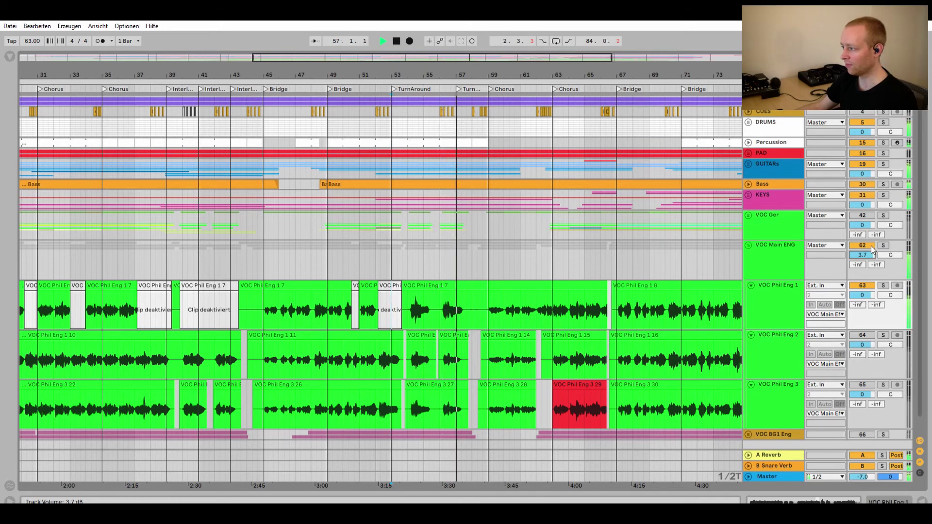
key("space")
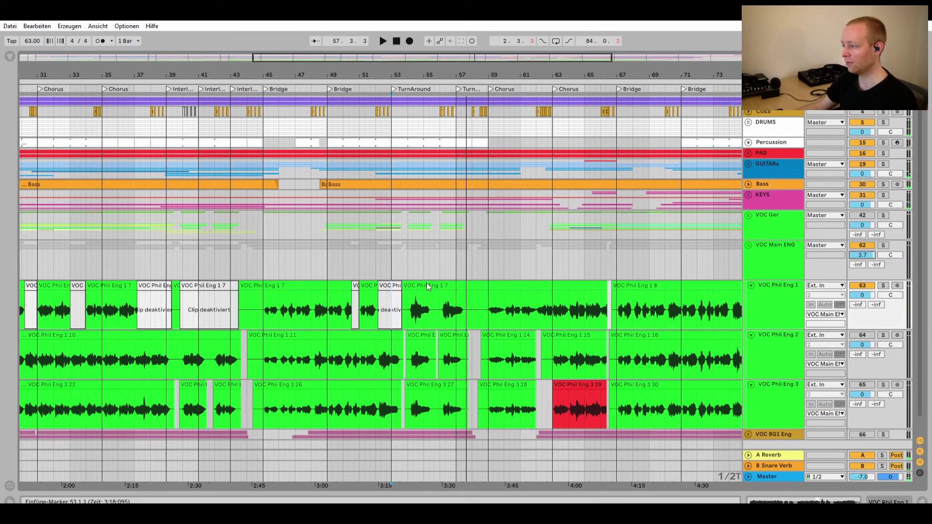
Set the VOC Main ENG group volume to 1.7 dB and audition the group soloed from the TurnAround to bar 62
left_click(883, 245)
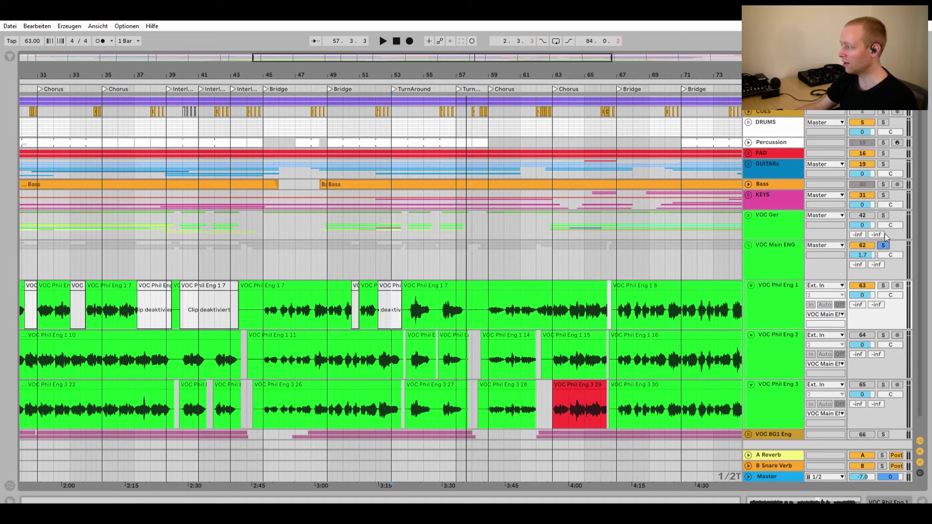
left_click(393, 79)
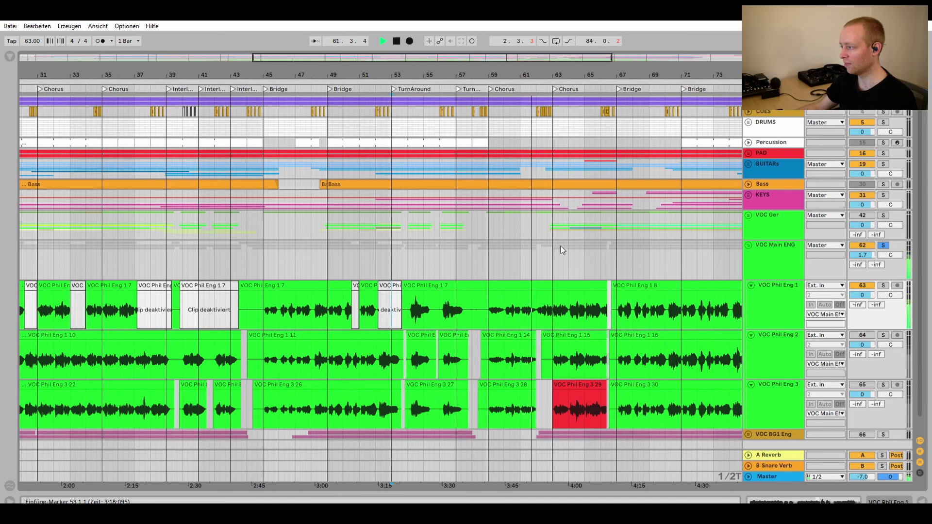
key("space")
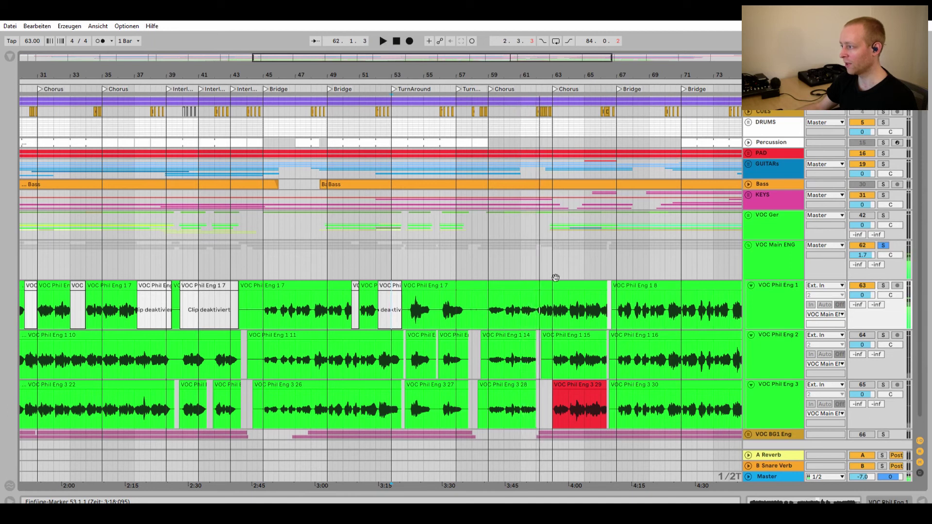
Split the first English vocal track's clip at bars 61 and 62 and deactivate the piece in between
left_click(523, 299)
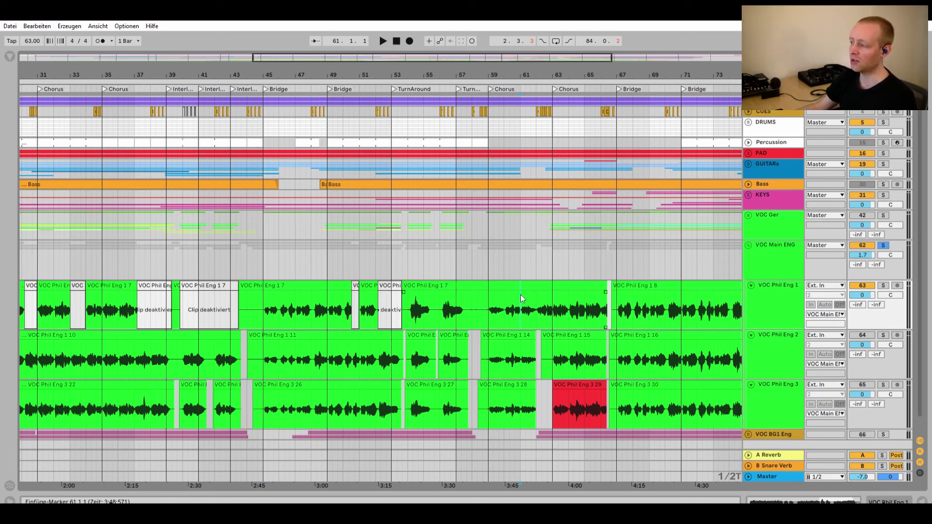
key("ctrl+e")
left_click(536, 307)
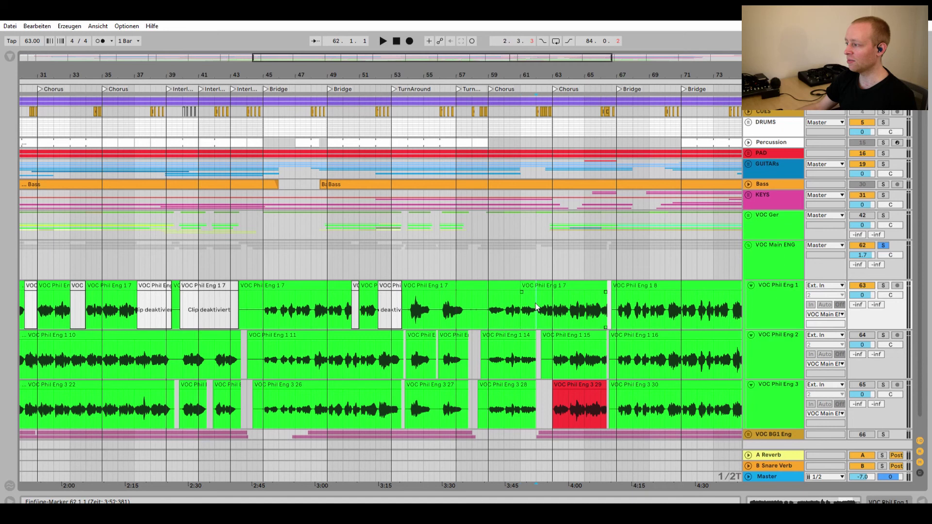
key("ctrl+e")
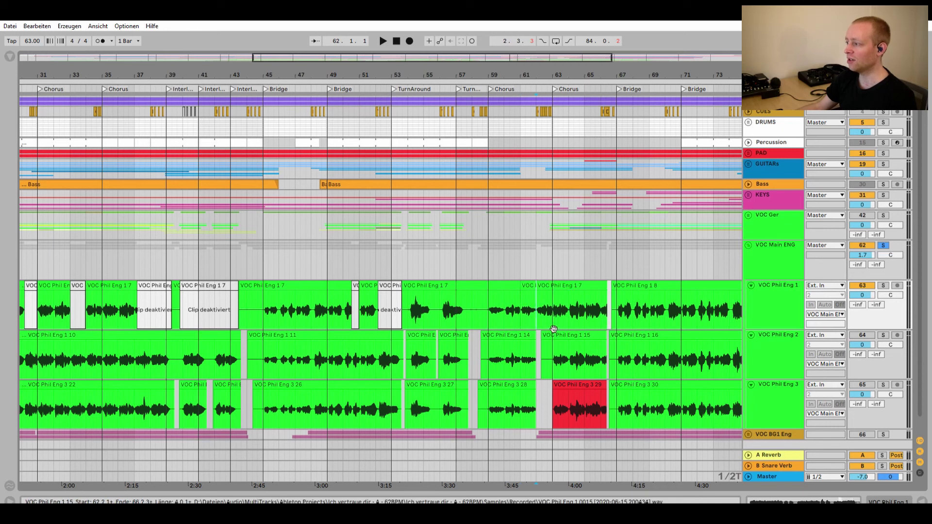
left_click(532, 282)
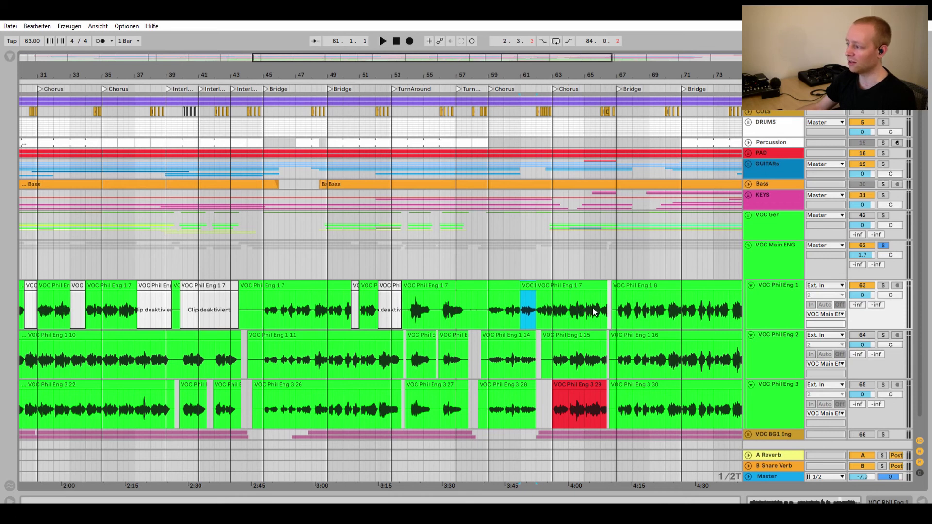
key("0")
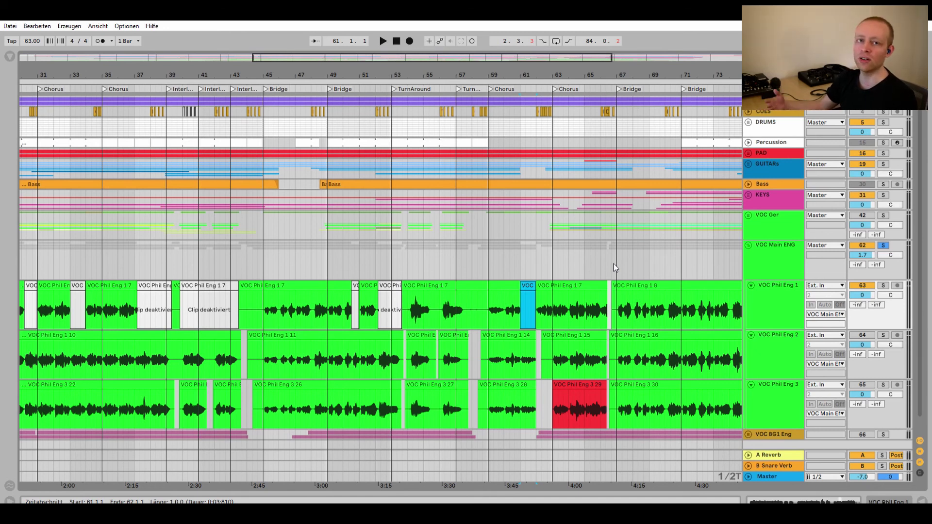
Undo the deactivation and the splits at bars 61 and 62 in the first English vocal track
key("ctrl+z")
key("ctrl+z")
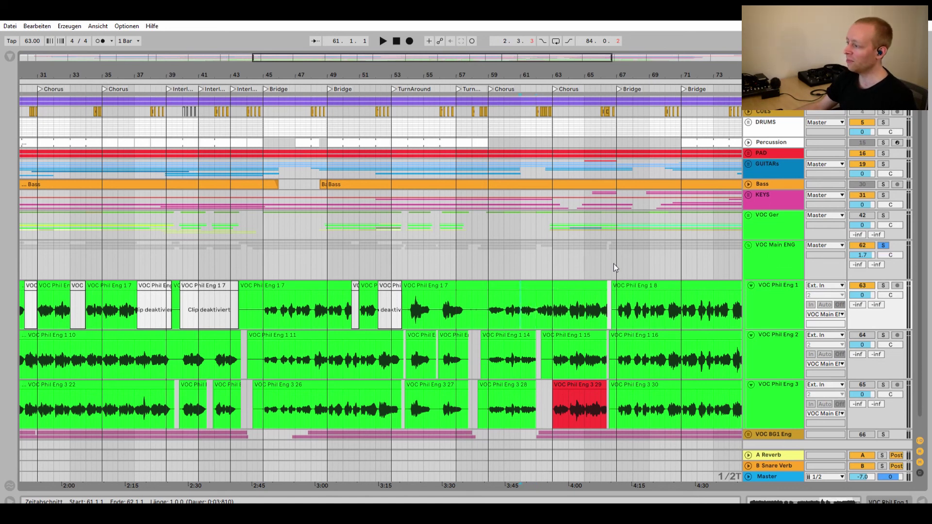
Select only bar 61 within the first English vocal track's clip and deactivate that range directly, without splitting it first
left_click(518, 309)
left_click_drag(521, 309, 538, 310)
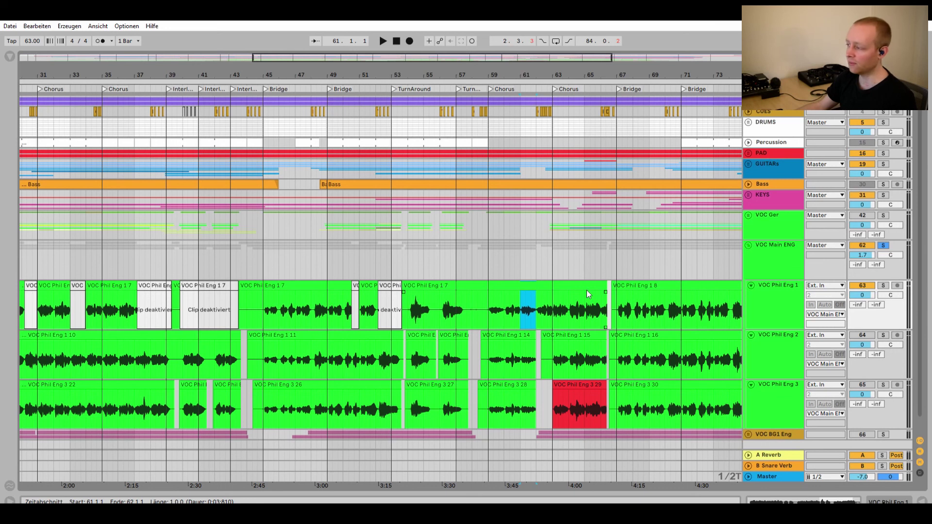
key("ctrl+e")
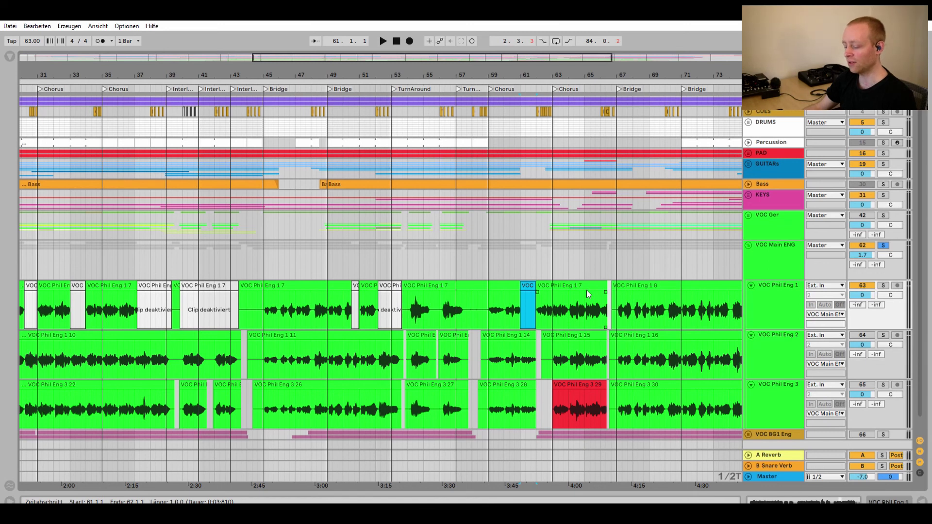
Undo the deactivation of bar 61, try deleting the selected range instead, and undo the deletion
key("ctrl+z")
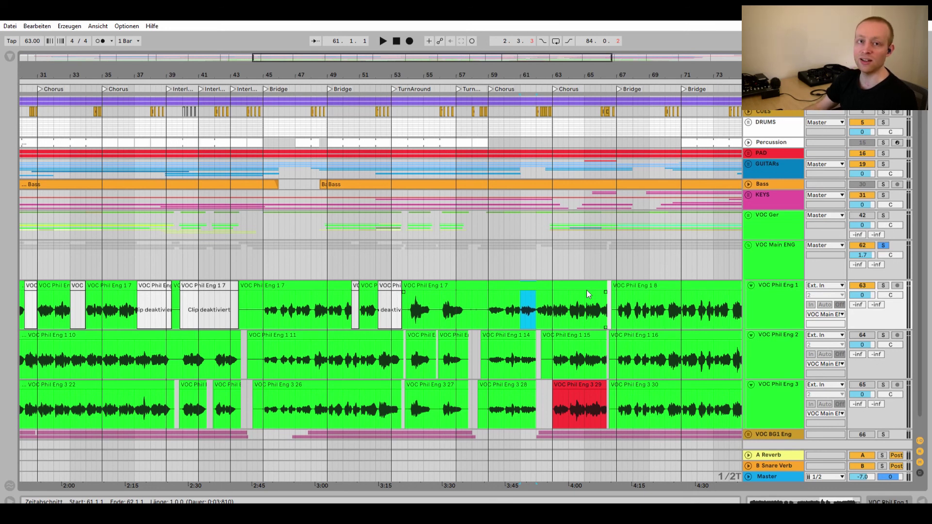
key("ctrl+e")
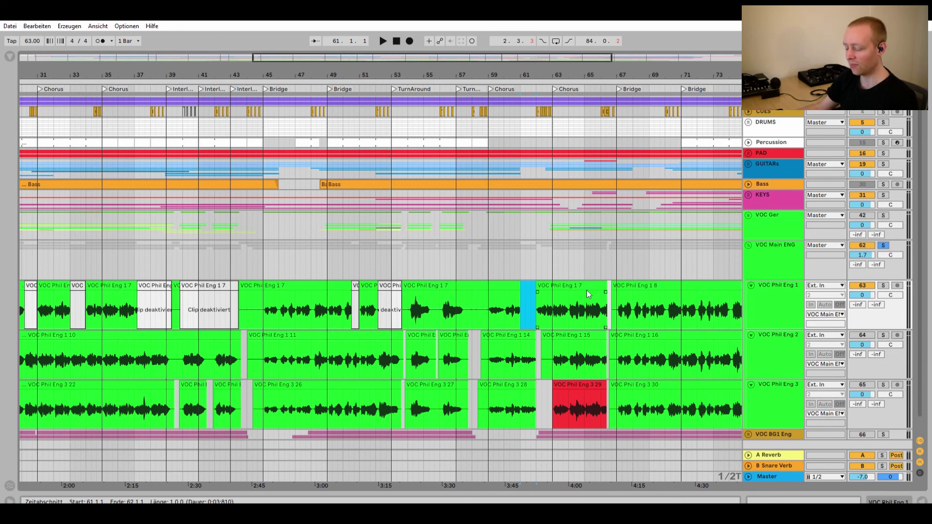
key("ctrl+z")
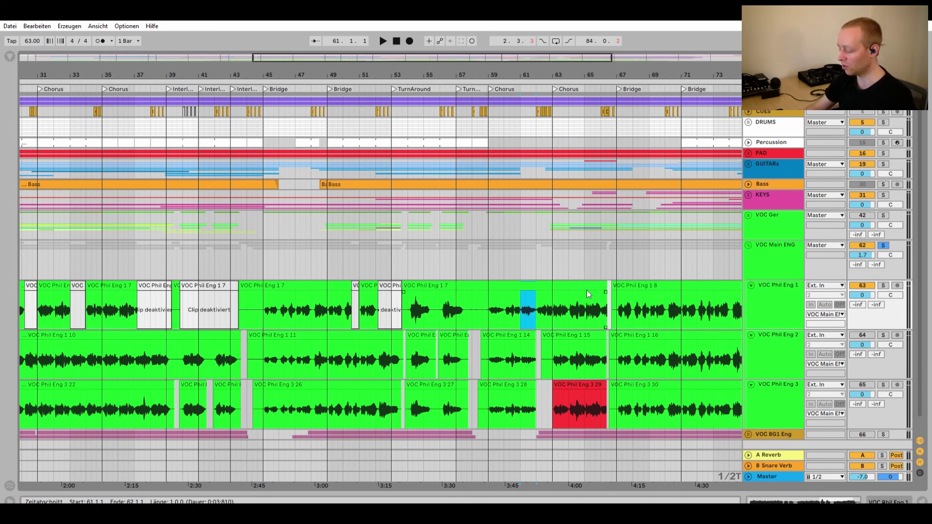
Deactivate the selected bar 61 range again and select the first track's following clip from bar 62 up to the Bridge
key("ctrl+e")
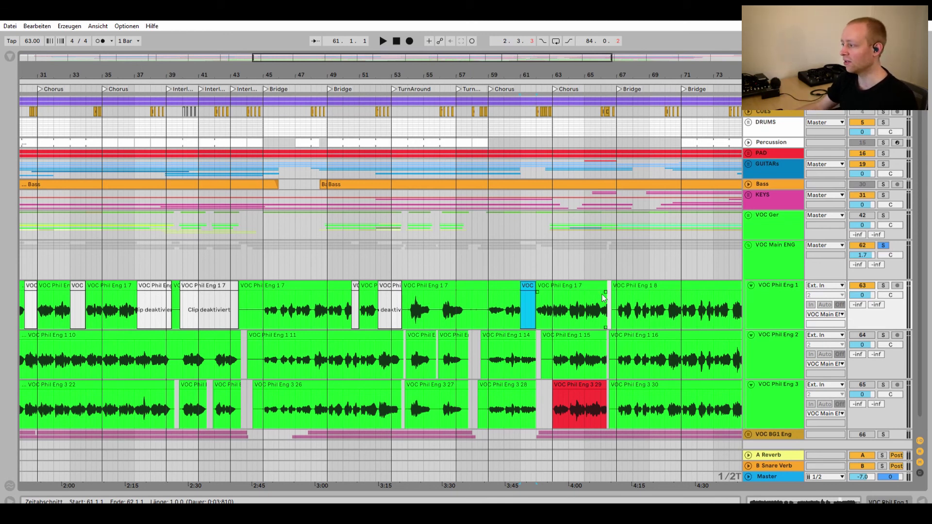
left_click_drag(609, 284, 609, 284)
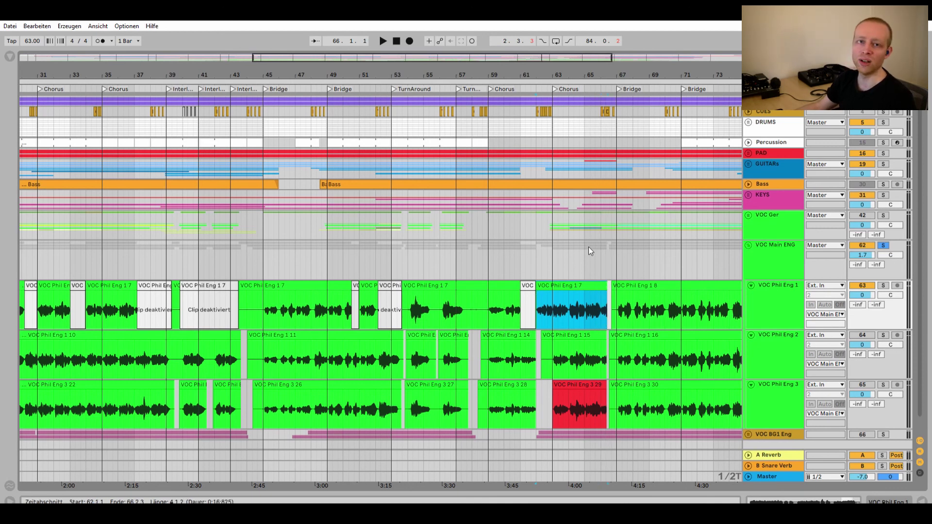